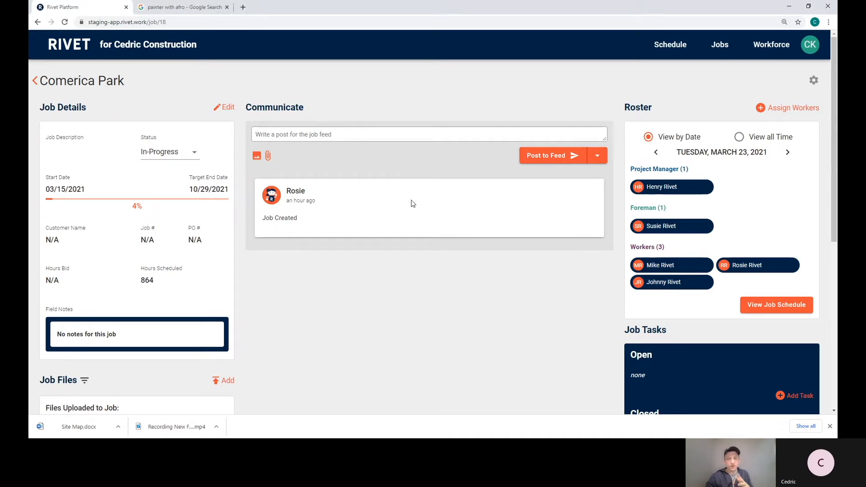
# Look over the Comerica Park job page, including its details, field notes, files, contact, location, feed, roster and tasks
pyautogui.scroll(-1, 412, 203)
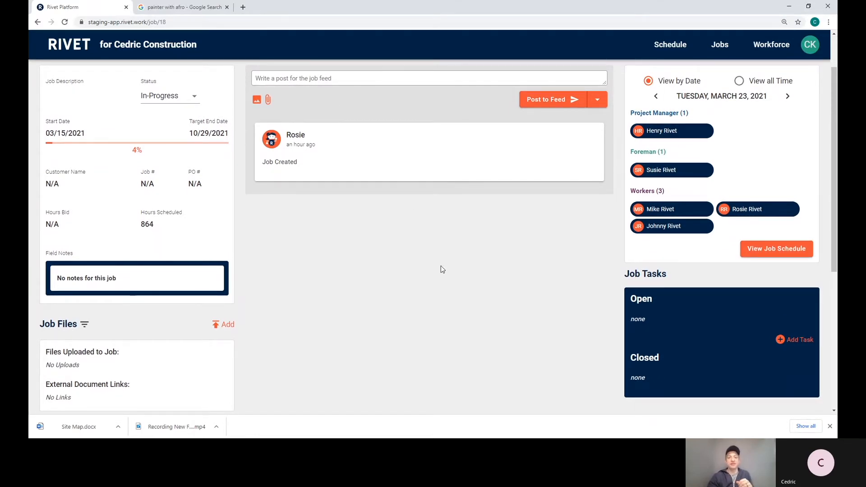
pyautogui.scroll(1, 423, 333)
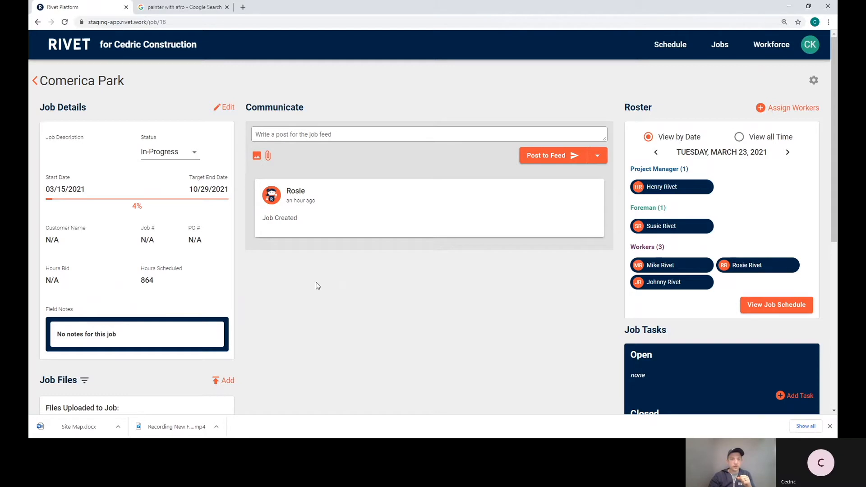
pyautogui.scroll(-1, 401, 322)
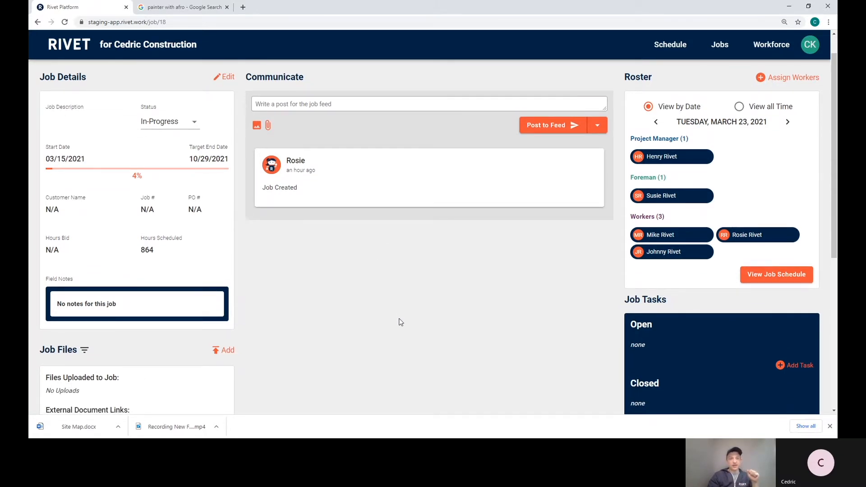
pyautogui.scroll(1, 400, 322)
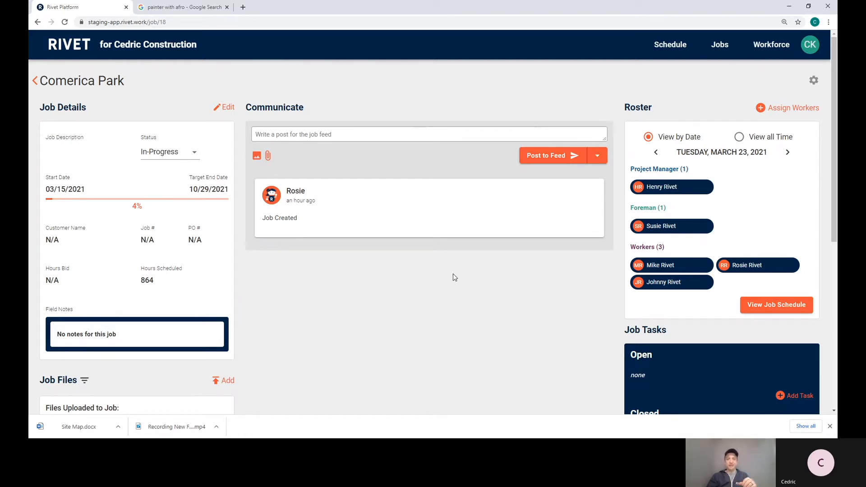
pyautogui.scroll(-3, 455, 278)
pyautogui.scroll(3, 454, 276)
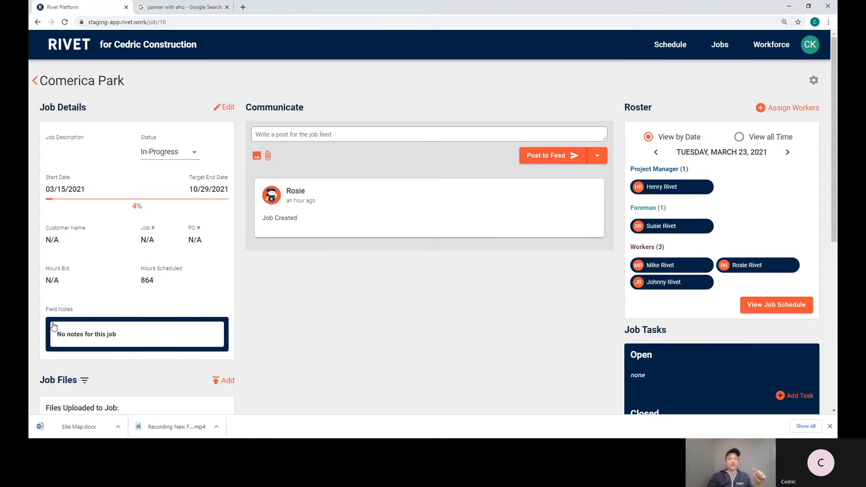
pyautogui.scroll(-4, 346, 343)
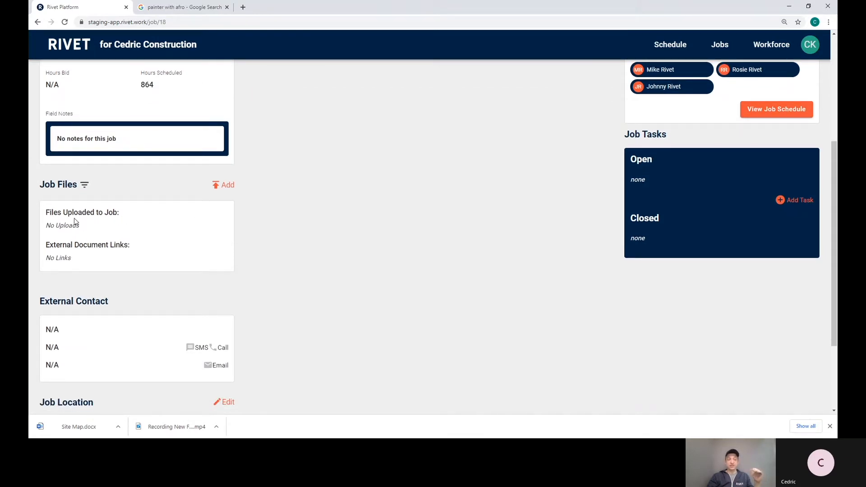
pyautogui.scroll(-3, 311, 238)
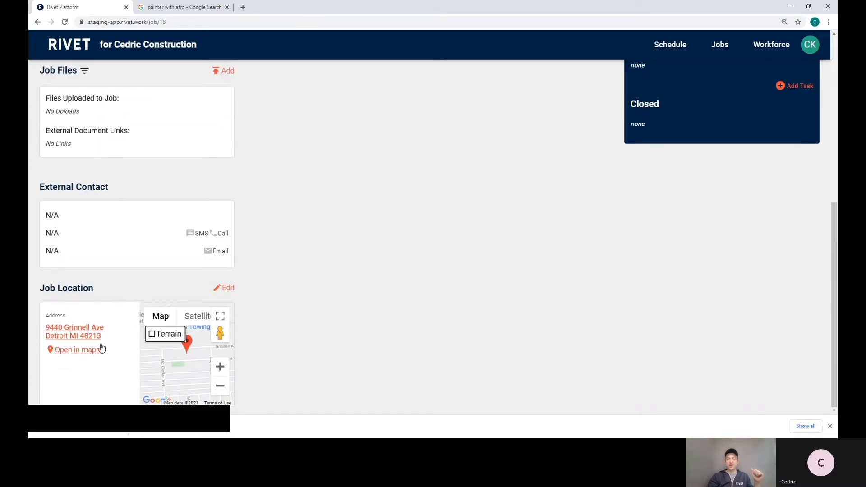
pyautogui.scroll(1, 369, 212)
pyautogui.scroll(6, 369, 212)
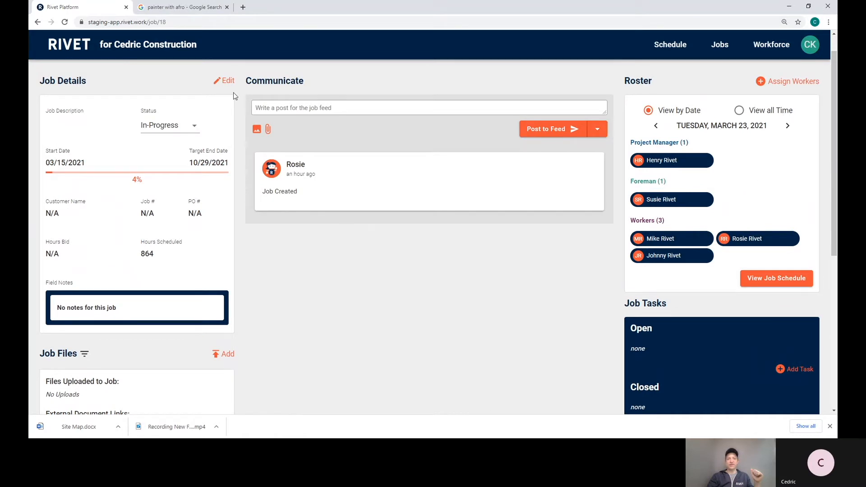
pyautogui.scroll(1, 278, 205)
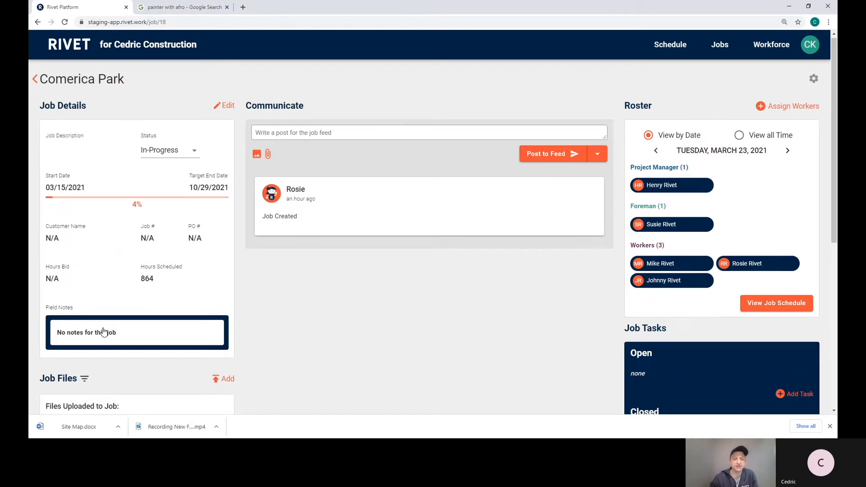
pyautogui.scroll(-3, 103, 332)
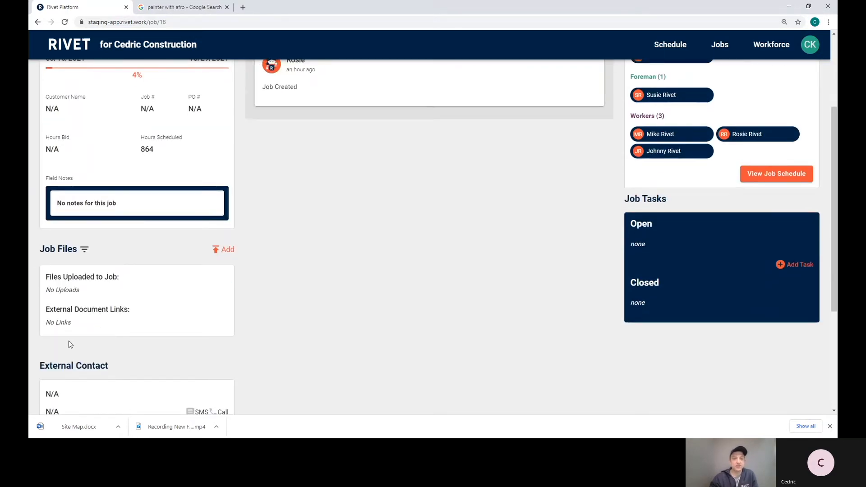
pyautogui.scroll(3, 143, 289)
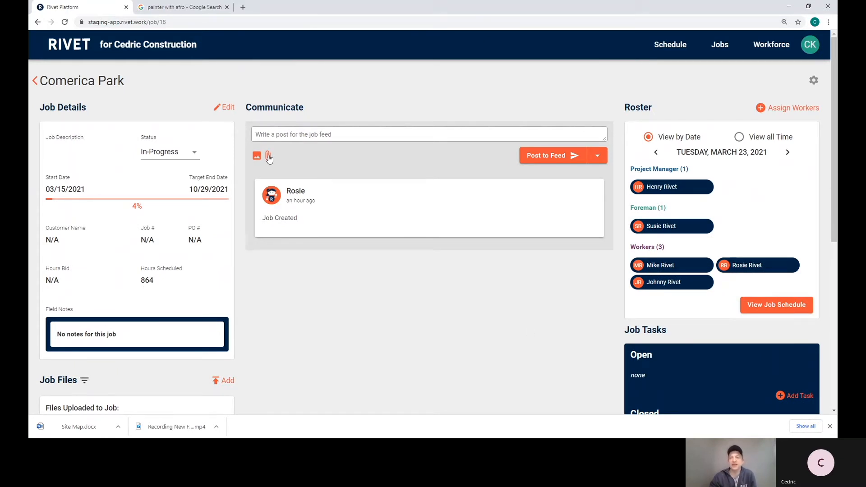
pyautogui.scroll(-3, 510, 341)
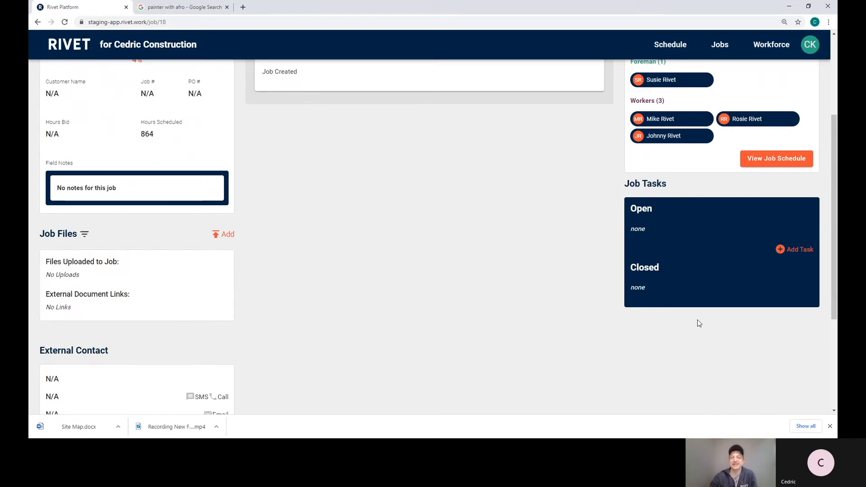
pyautogui.scroll(3, 699, 323)
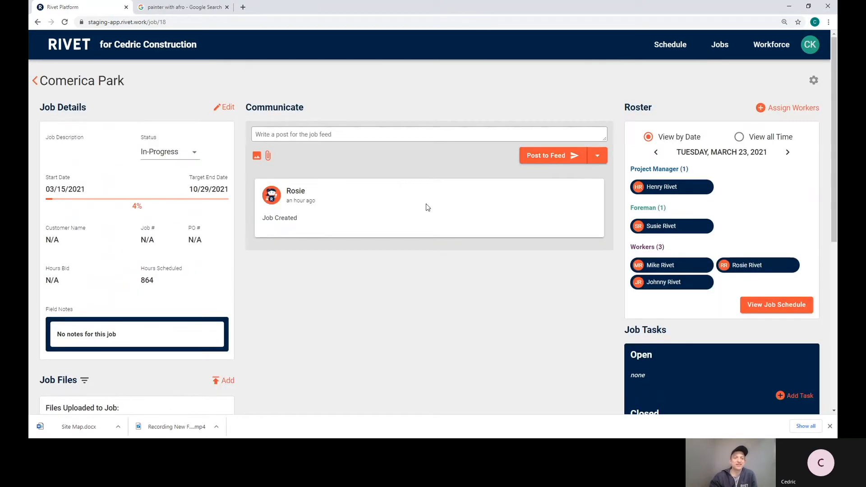
# Draft a field note for the job titled "Parking Instructions" with the text "Park in Gate H. see the attached file for directions."
pyautogui.click(222, 108)
pyautogui.click(292, 92)
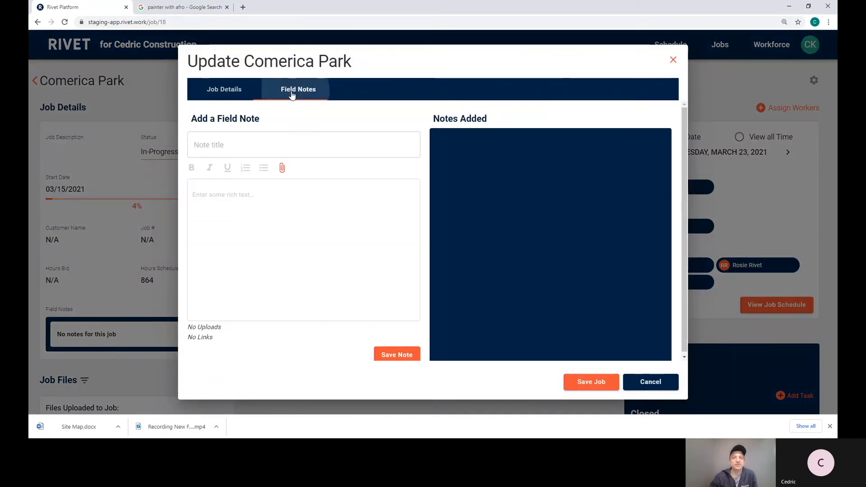
pyautogui.click(286, 141)
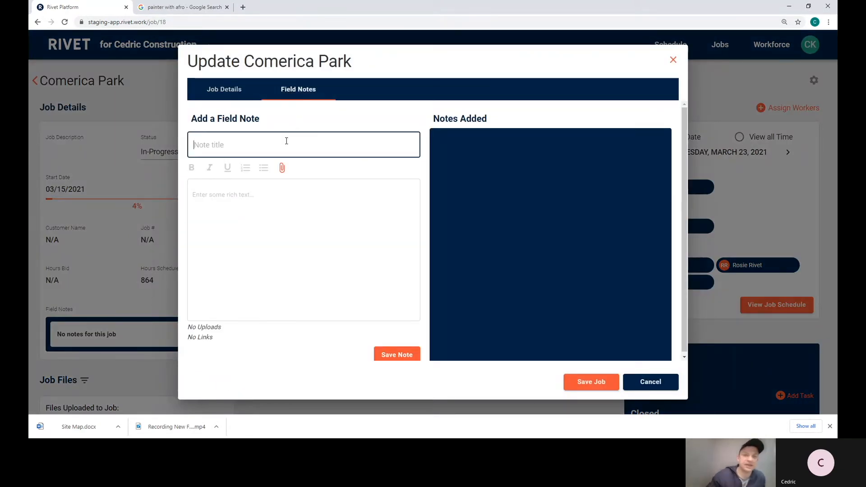
pyautogui.write('Parking Instructions')
pyautogui.press('Tab')
pyautogui.write('Park in Gate H')
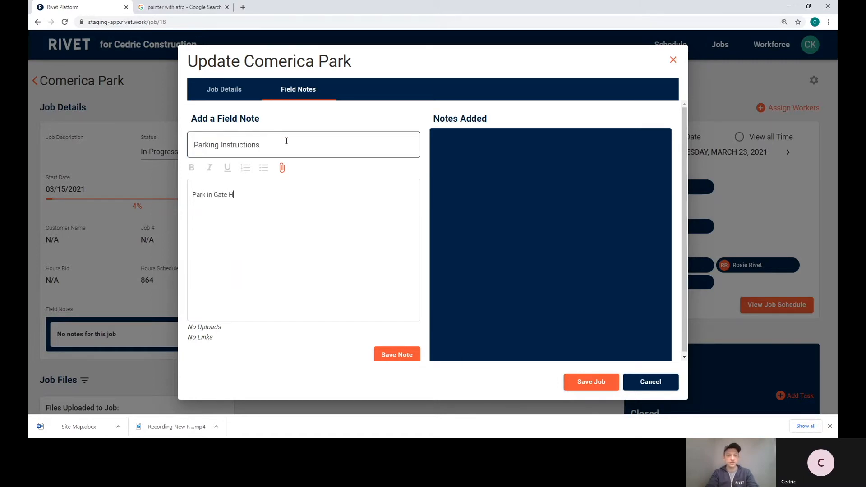
pyautogui.write('. see the attached file for directions.')
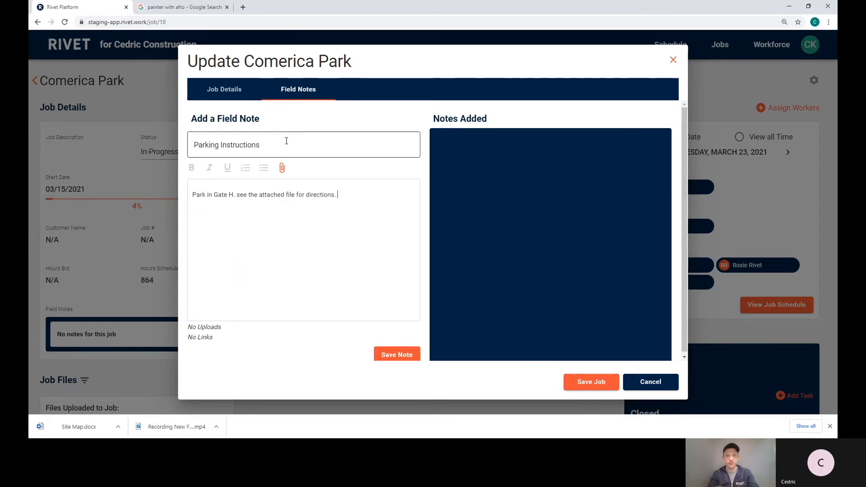
# Attach Site Map.docx from the Desktop to the parking note, and save the note and the job
pyautogui.click(282, 169)
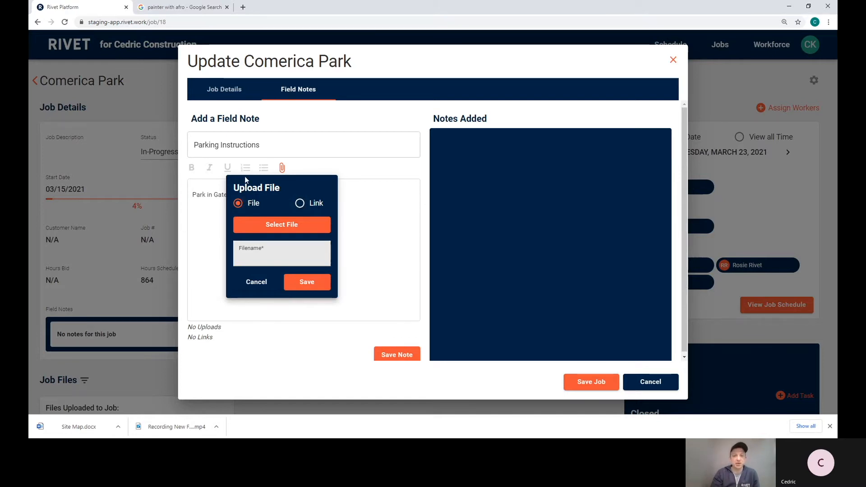
pyautogui.click(280, 228)
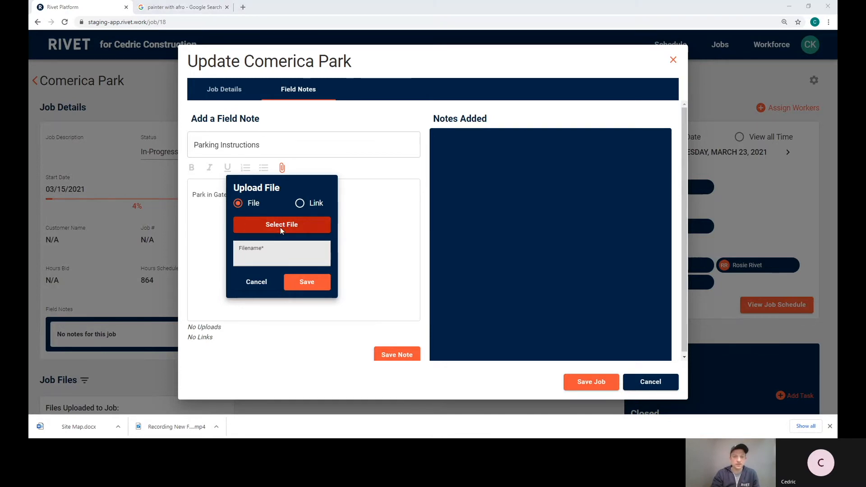
pyautogui.write('plan')
pyautogui.press('BackSpace')
pyautogui.press('BackSpace')
pyautogui.press('BackSpace')
pyautogui.press('BackSpace')
pyautogui.write('site')
pyautogui.click(153, 186)
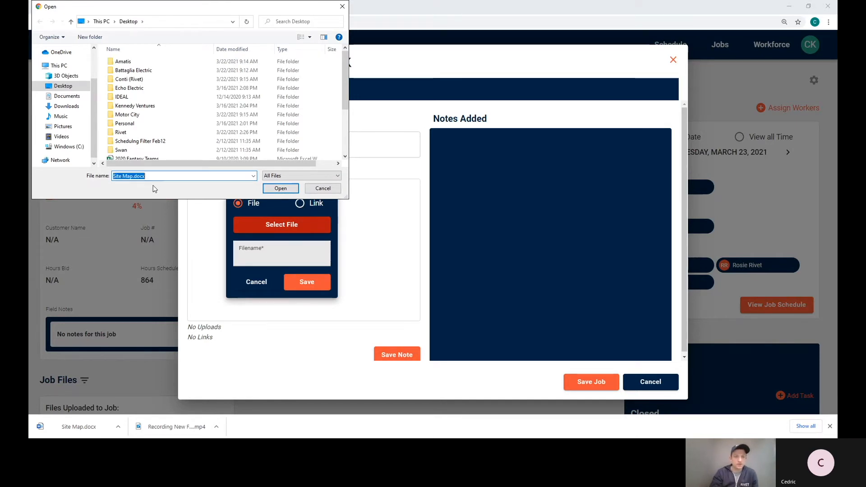
pyautogui.click(282, 188)
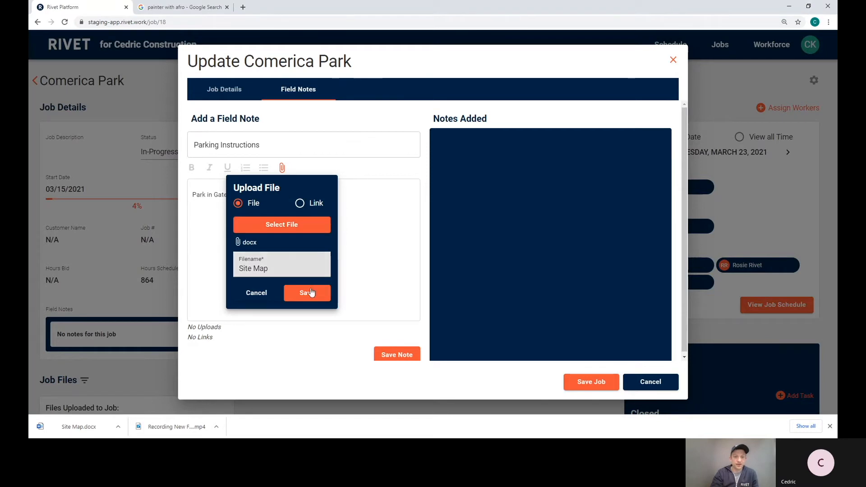
pyautogui.click(309, 294)
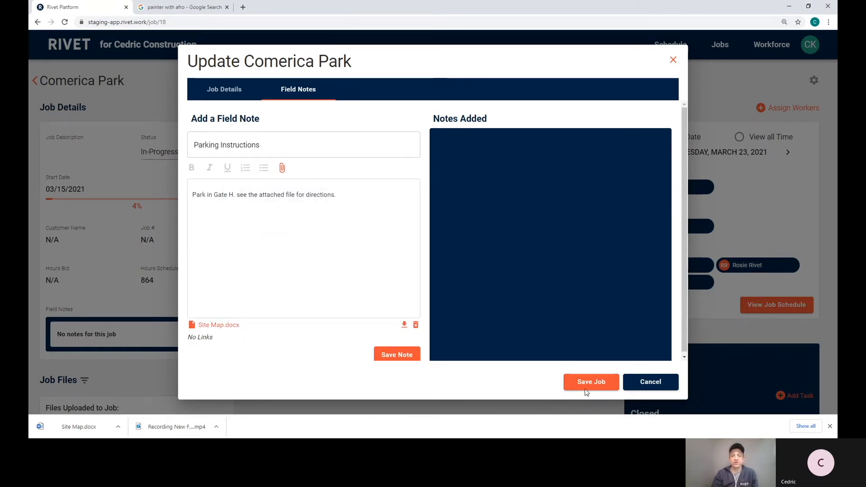
pyautogui.click(392, 357)
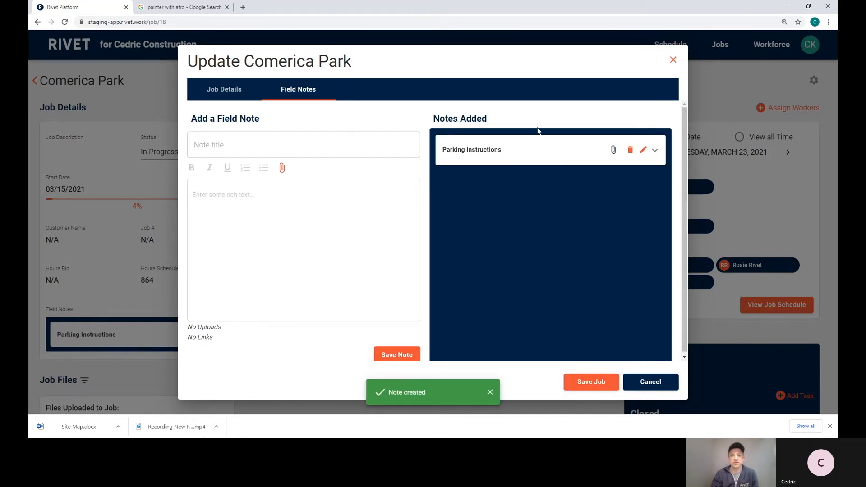
pyautogui.click(591, 380)
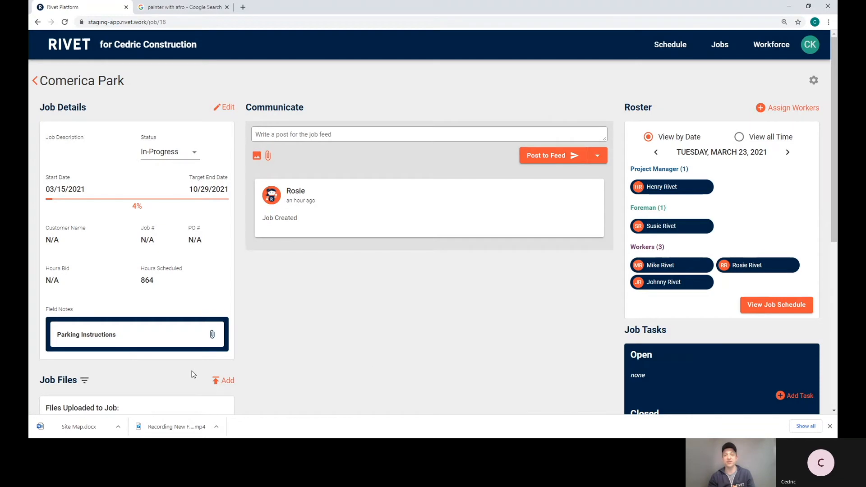
# Attach a link named "COVID Check in" with the URL rivet.work/covidcheckin to the new job feed post
pyautogui.scroll(-3, 193, 375)
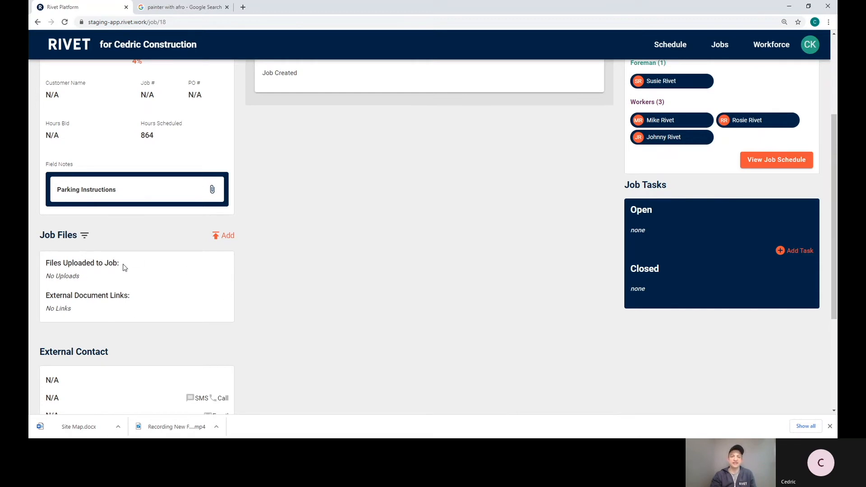
pyautogui.scroll(3, 445, 197)
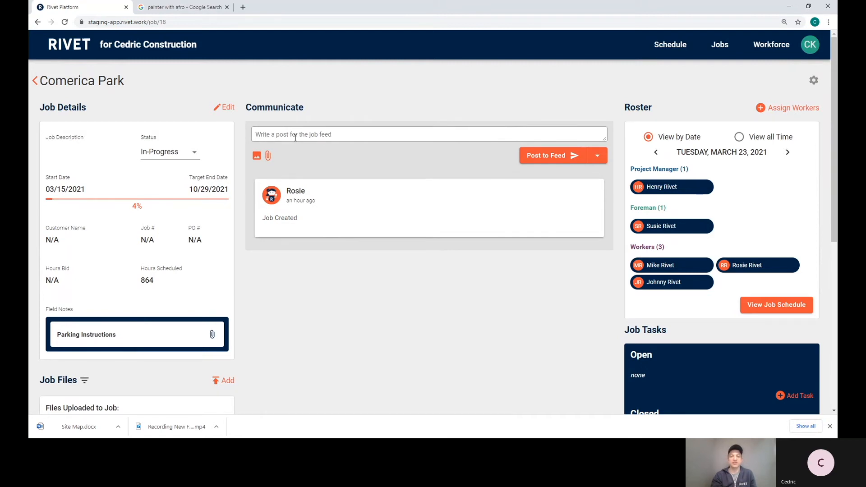
pyautogui.click(269, 157)
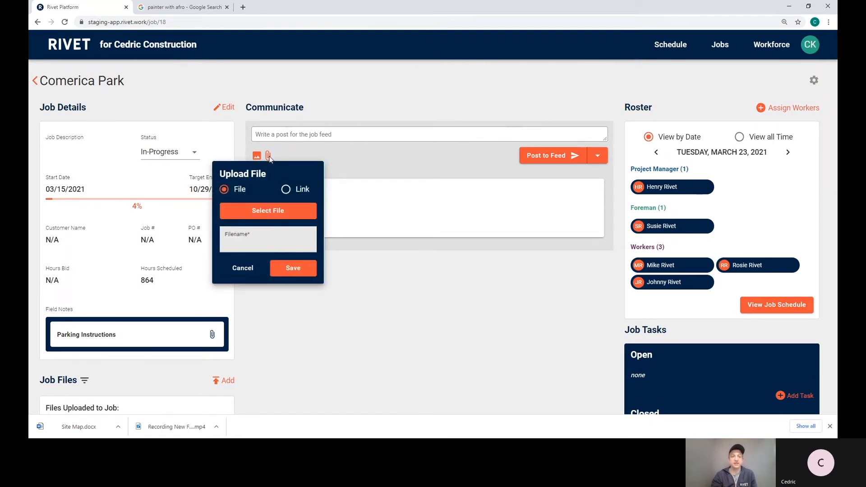
pyautogui.click(287, 190)
pyautogui.click(273, 213)
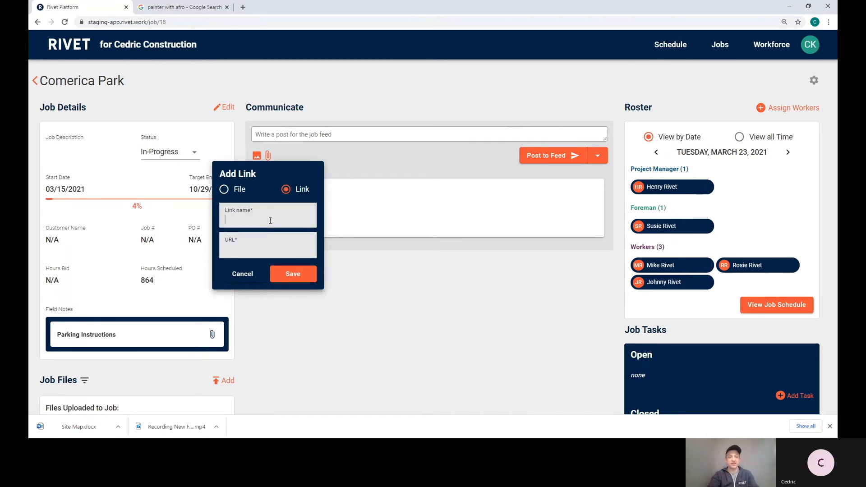
pyautogui.write('COVID Check In')
pyautogui.click(258, 249)
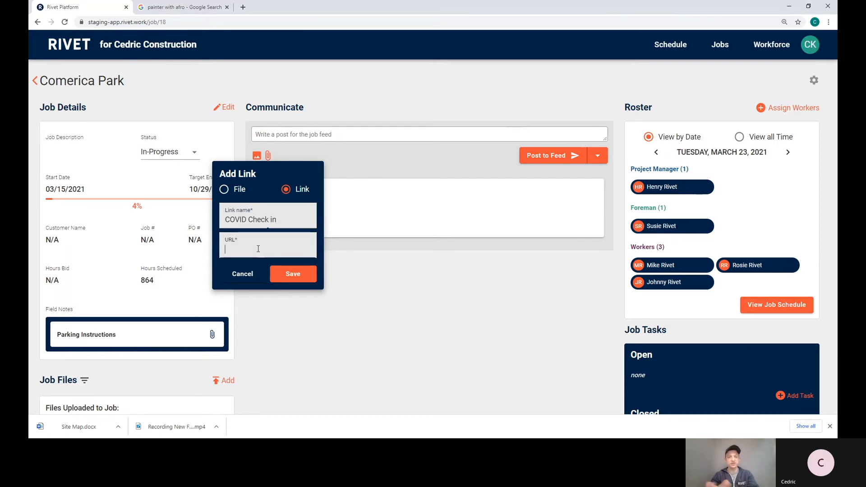
pyautogui.write('rivet.work')
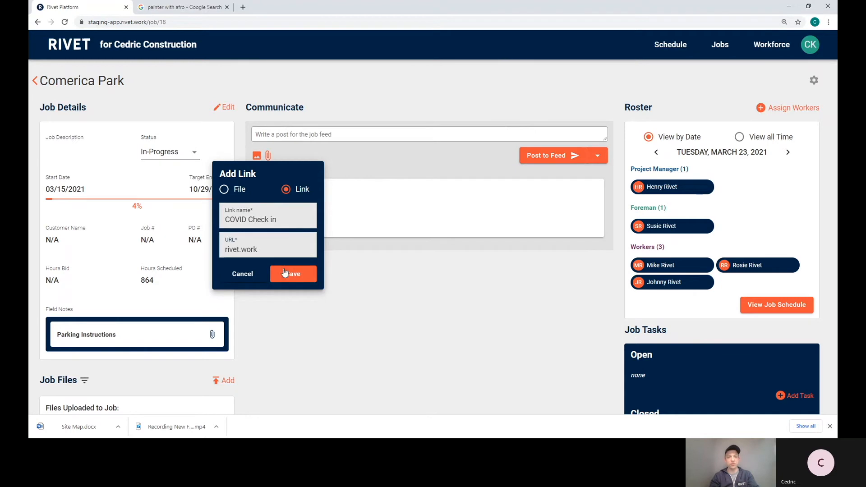
pyautogui.write('/covidcheckin')
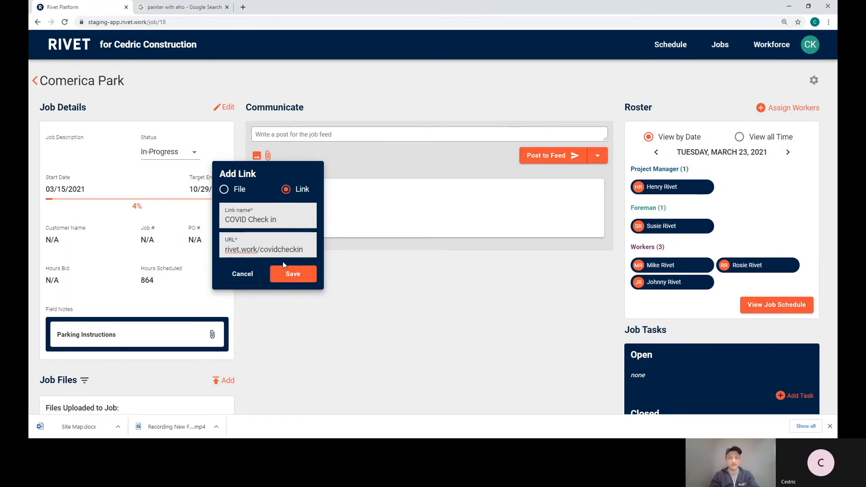
pyautogui.click(291, 275)
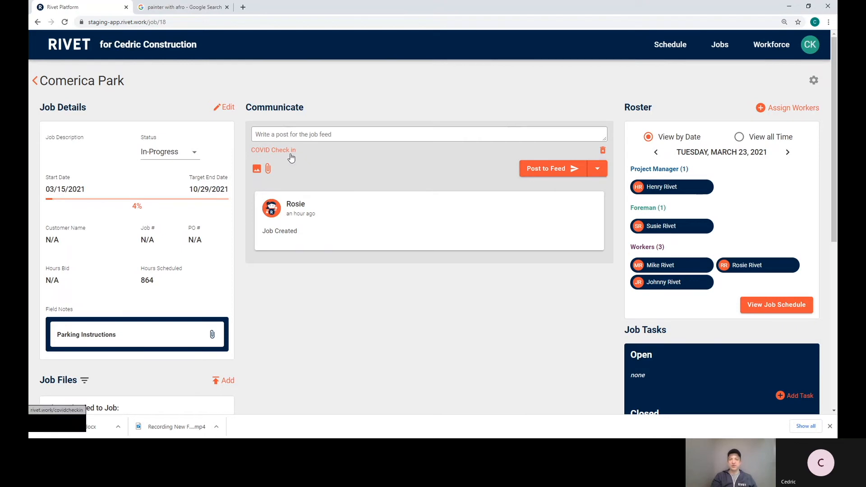
# Start a new open job task described as "Install 2/4 fixtures in offices in wing C"
pyautogui.scroll(-3, 555, 332)
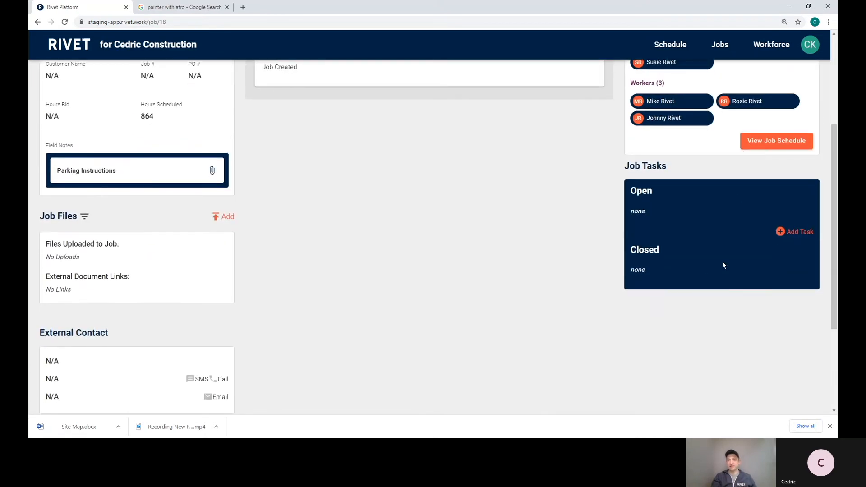
pyautogui.click(780, 231)
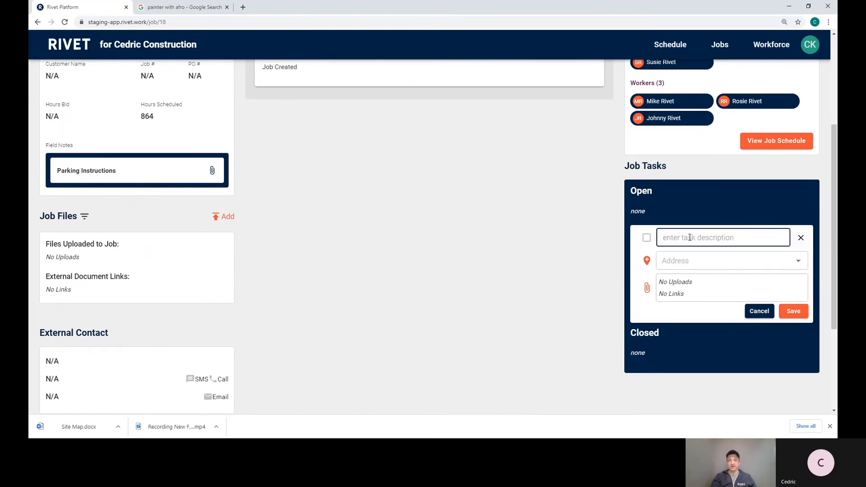
pyautogui.write('Install 2/4 fixtures in offices in wing C')
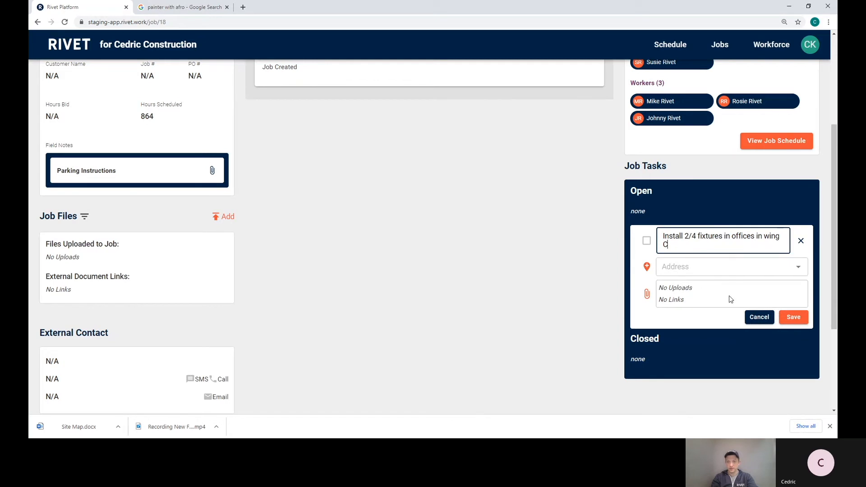
# Attach Install Guide.docx from the Desktop to the new fixtures task and save the task
pyautogui.click(648, 295)
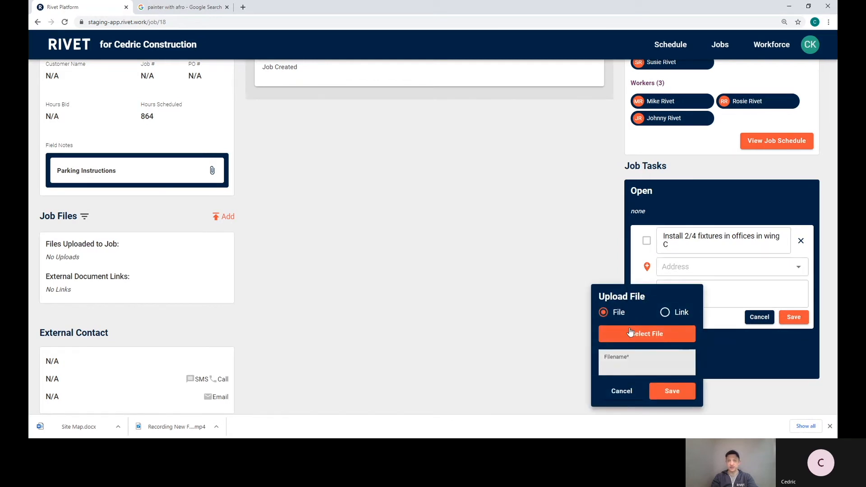
pyautogui.click(630, 333)
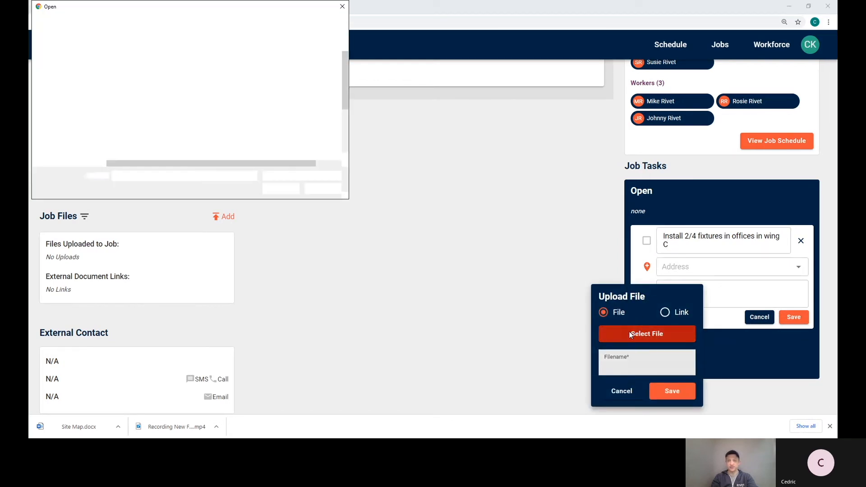
pyautogui.write('ins')
pyautogui.press('Down')
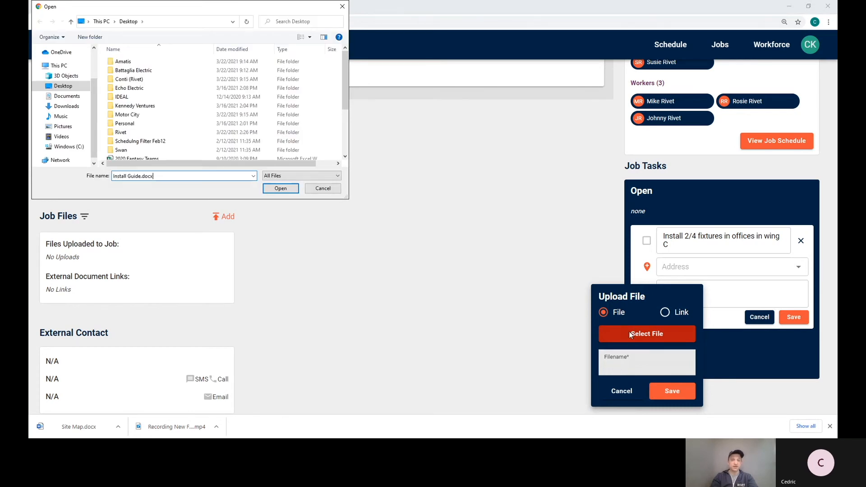
pyautogui.press('Return')
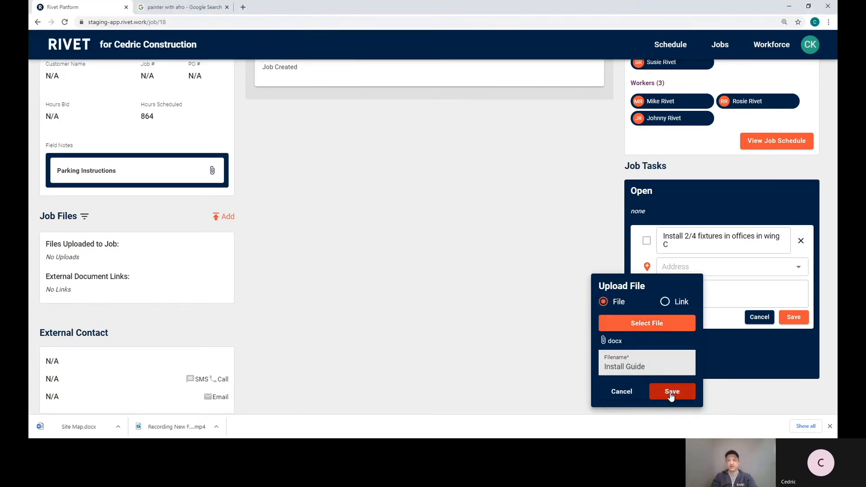
pyautogui.click(670, 392)
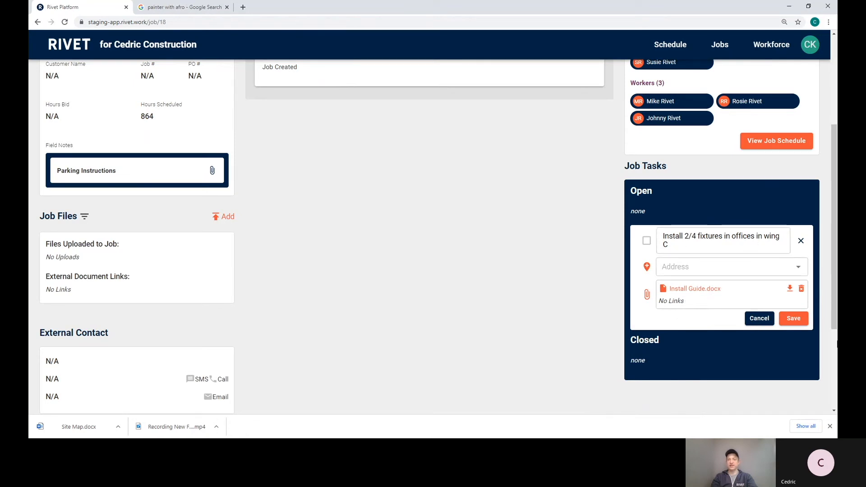
pyautogui.click(798, 325)
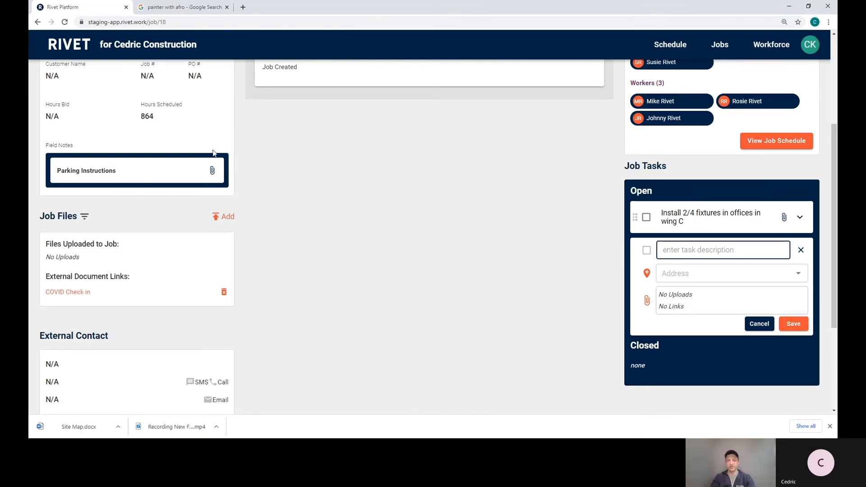
# Review the job roster for all time and by date, advancing day by day to Tuesday, March 30, 2021
pyautogui.click(361, 263)
pyautogui.scroll(-1, 361, 263)
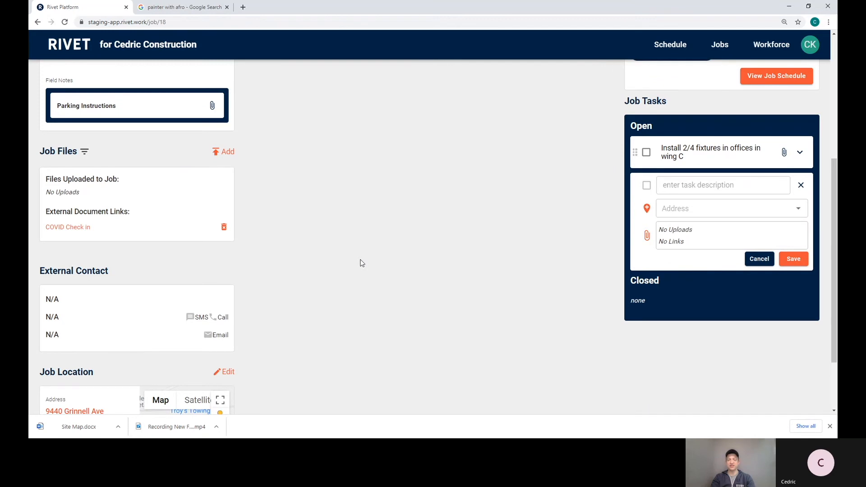
pyautogui.scroll(4, 361, 263)
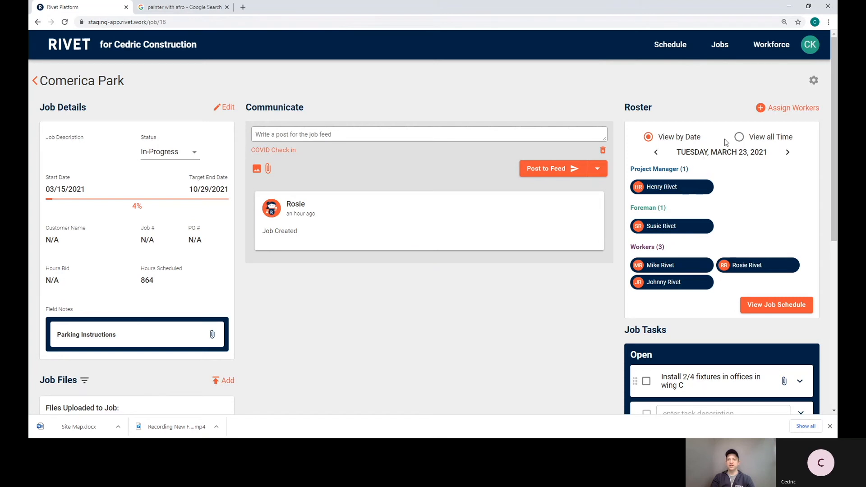
pyautogui.click(739, 137)
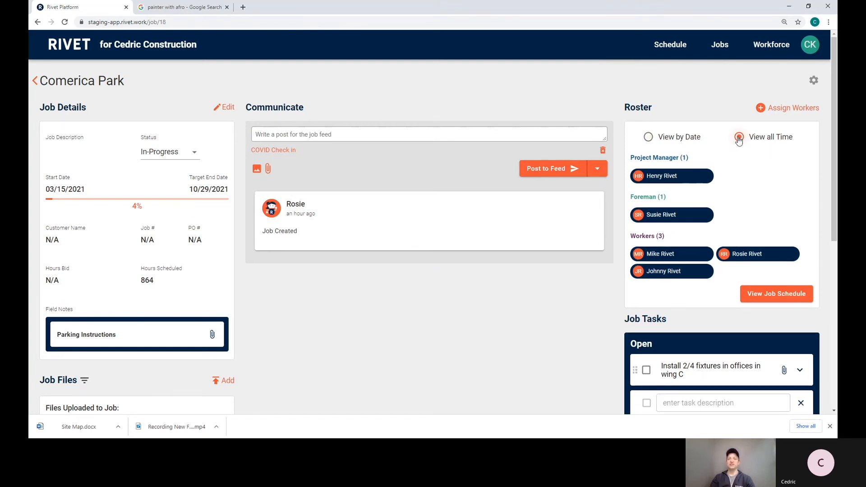
pyautogui.click(649, 137)
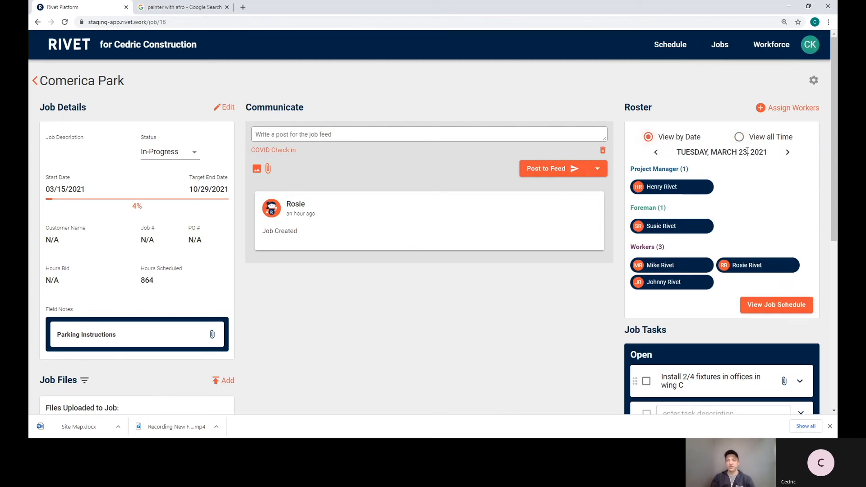
pyautogui.click(788, 153)
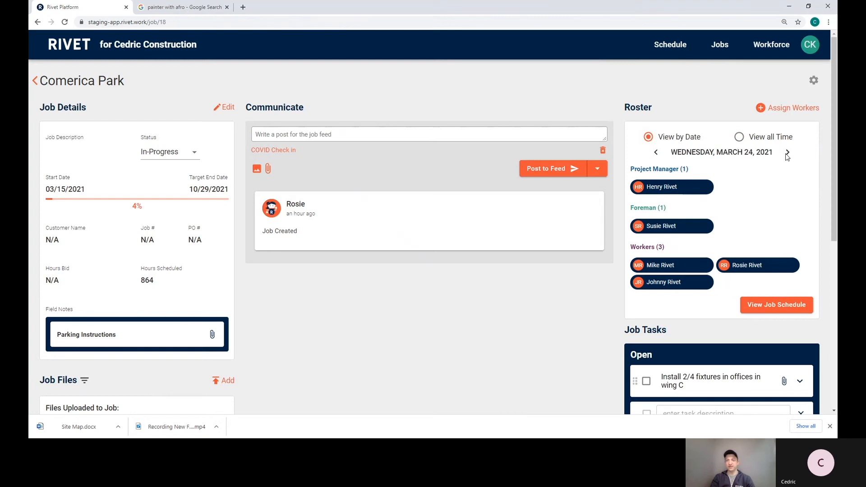
pyautogui.click(787, 153)
pyautogui.click(787, 153)
pyautogui.click(787, 153)
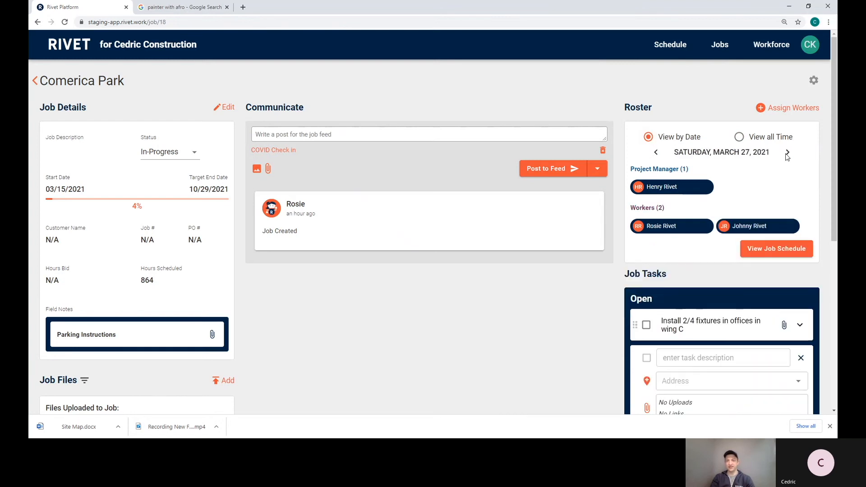
pyautogui.click(788, 153)
pyautogui.click(788, 153)
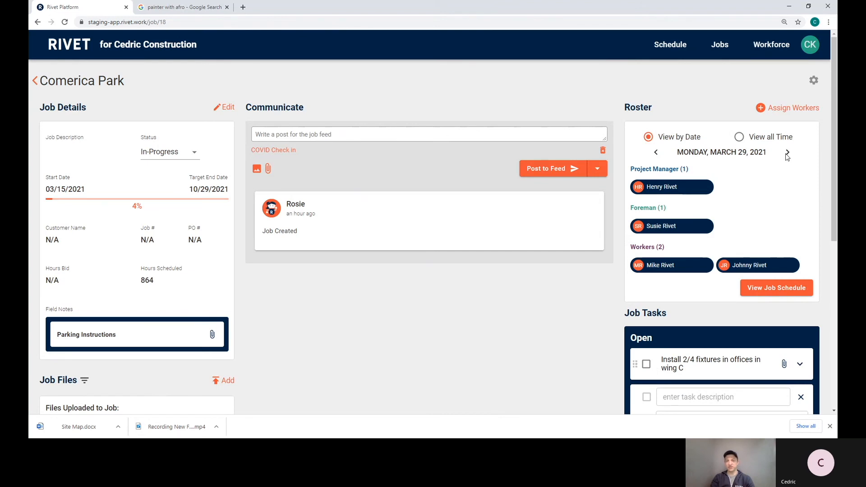
pyautogui.click(787, 153)
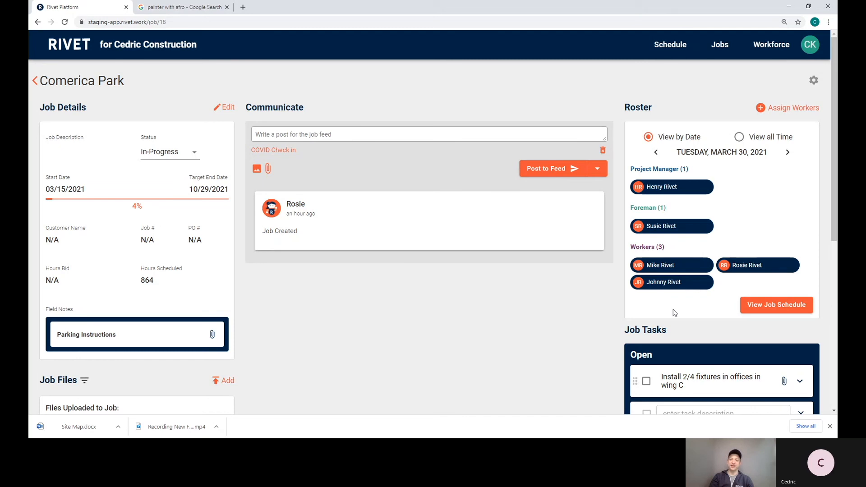
# View the contact cards of the first two workers listed on the roster, closing each one
pyautogui.click(656, 271)
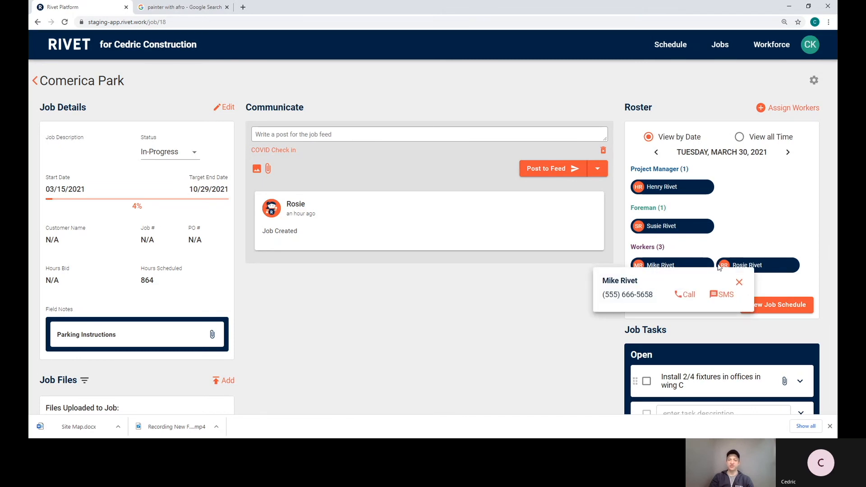
pyautogui.click(547, 328)
pyautogui.click(748, 268)
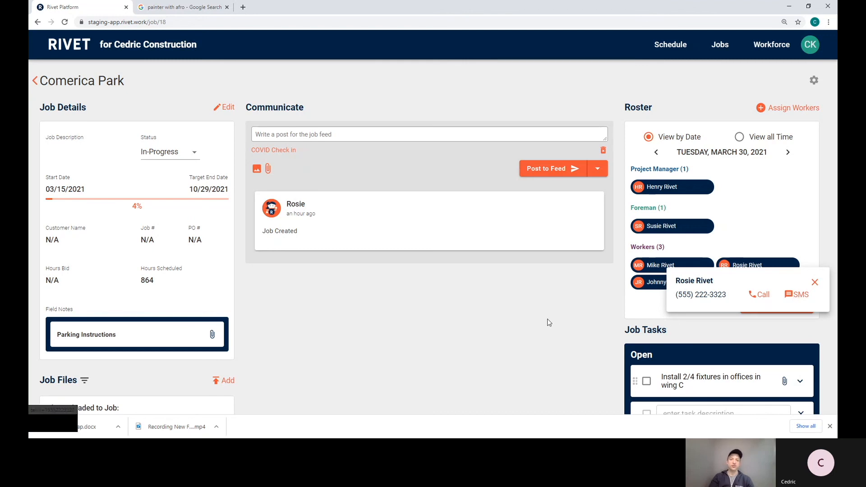
pyautogui.click(545, 316)
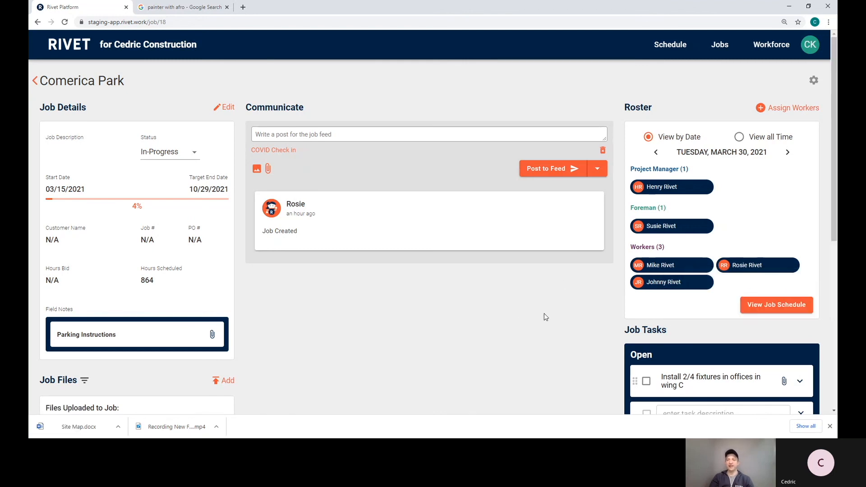
# Open the job's schedule and shorten the first listed worker's current assignment to end on Friday, March 26
pyautogui.click(773, 305)
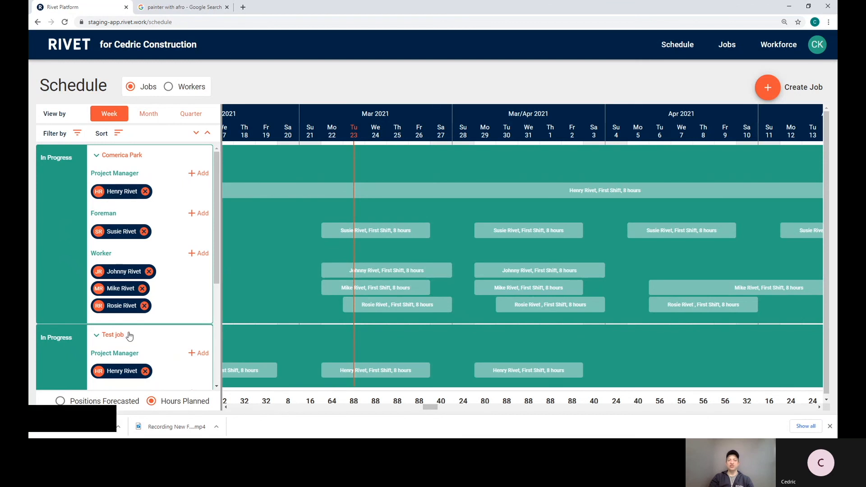
pyautogui.moveTo(448, 271); pyautogui.dragTo(428, 271)
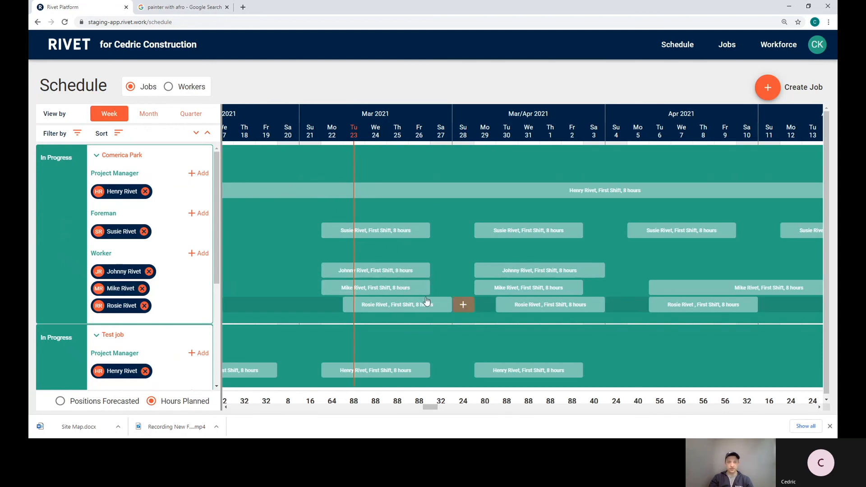
# Split the second listed worker's assignment into March 22 and March 24–26, leaving out March 23, and reopen the Comerica Park job
pyautogui.moveTo(373, 280); pyautogui.dragTo(353, 288)
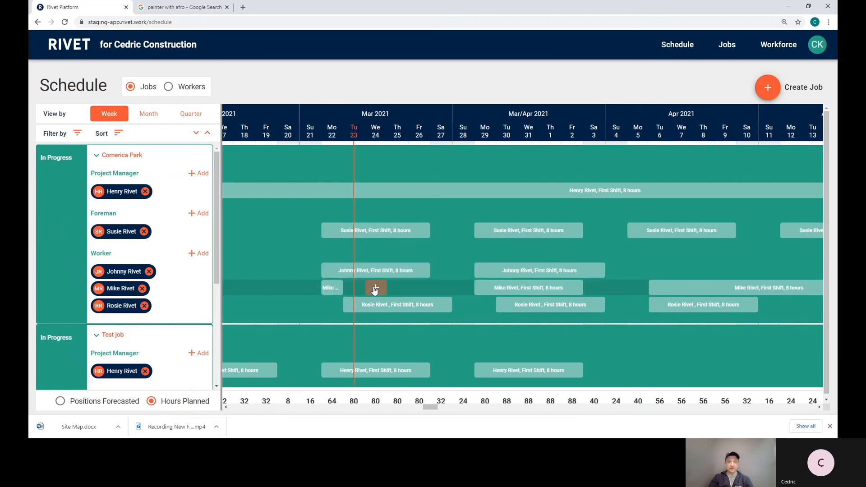
pyautogui.click(374, 291)
pyautogui.moveTo(385, 288); pyautogui.dragTo(424, 292)
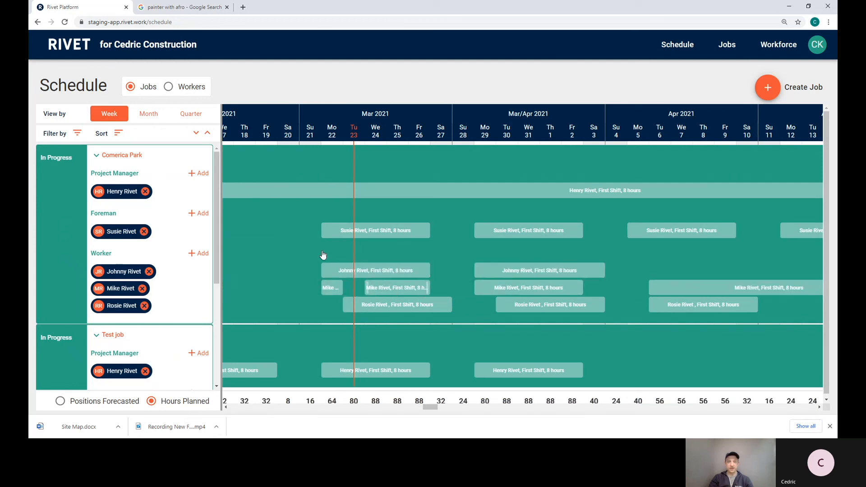
pyautogui.click(135, 158)
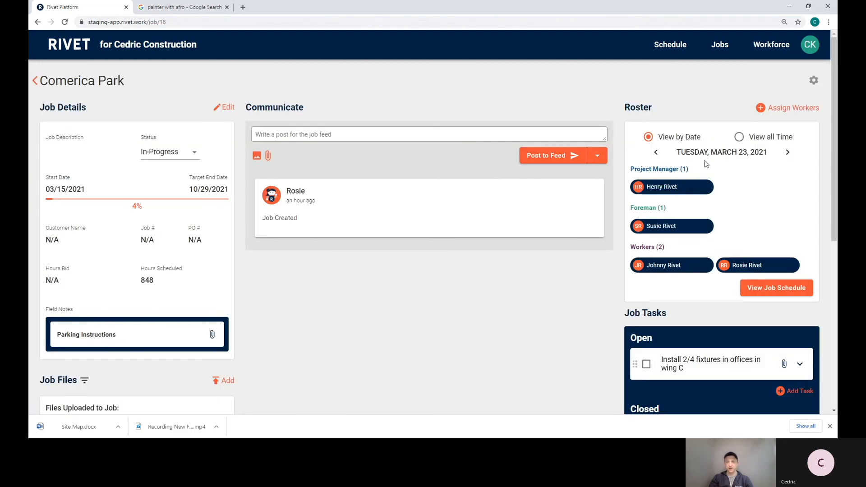